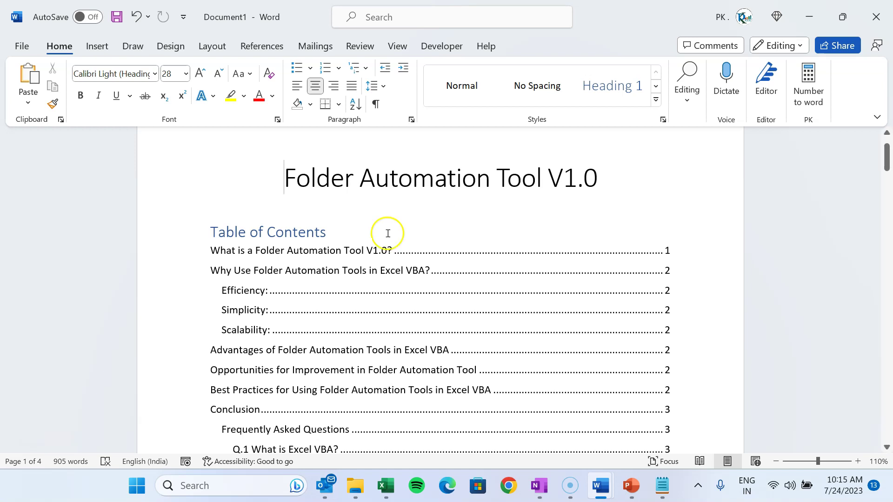
- Open Save As with F12 and browse to the PDF folder on the Desktop
scroll(661, 255, down, 15)
scroll(627, 326, down, 15)
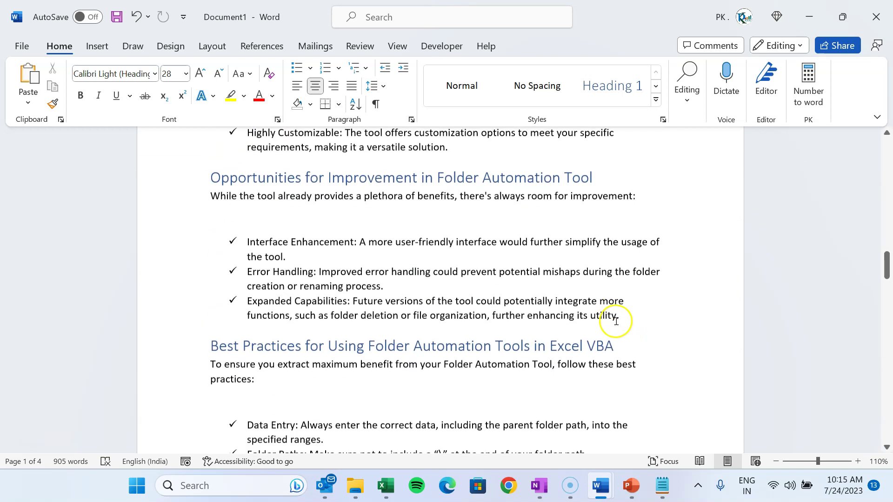
scroll(555, 264, down, 6)
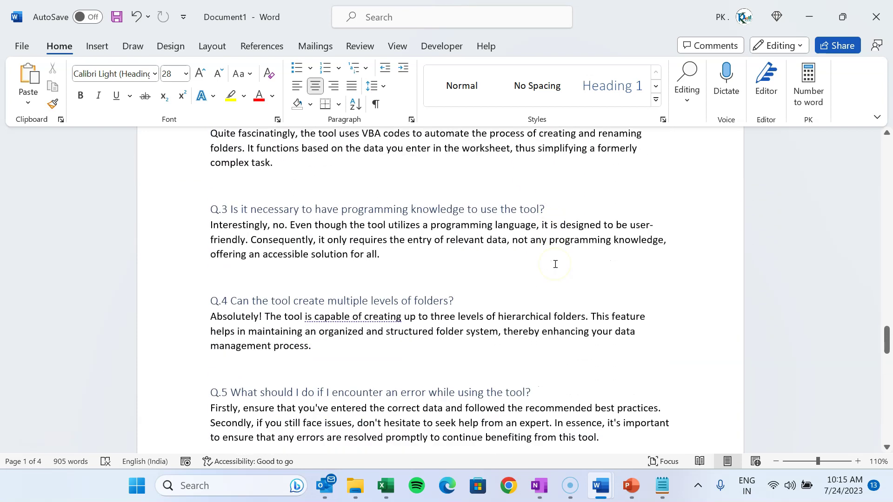
scroll(612, 219, up, 20)
scroll(375, 209, up, 15)
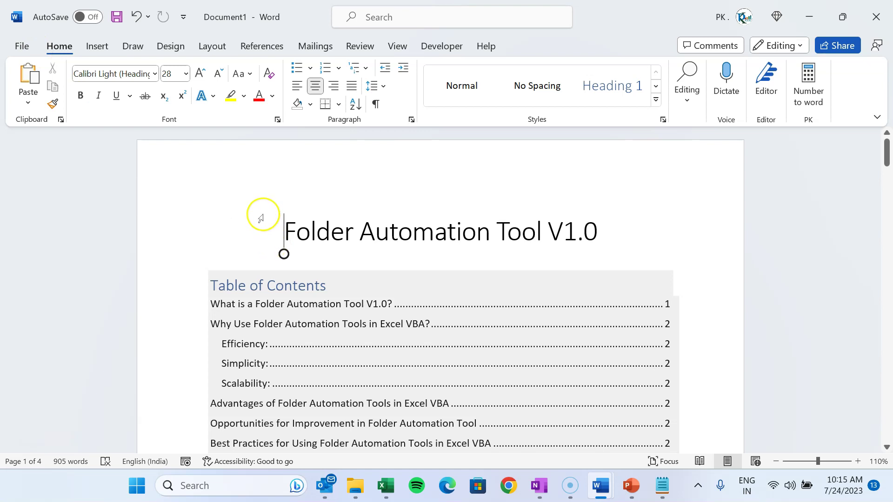
key(F12)
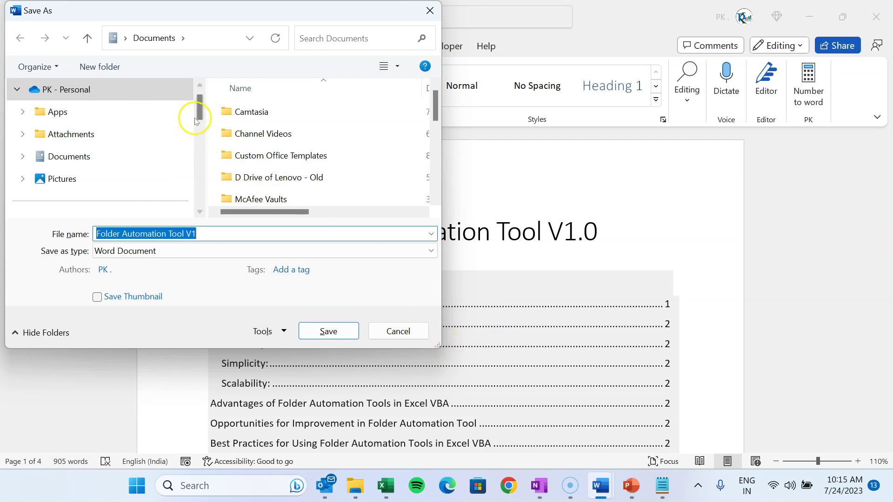
drag(199, 110, 200, 122)
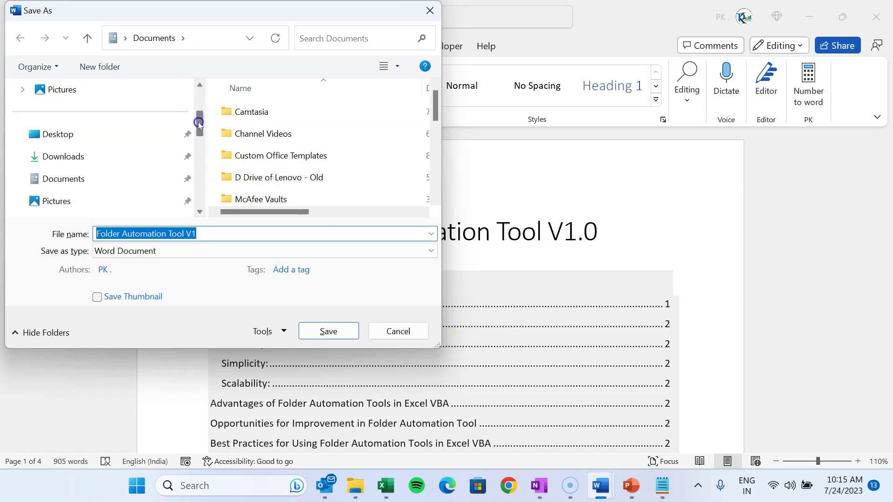
click(69, 141)
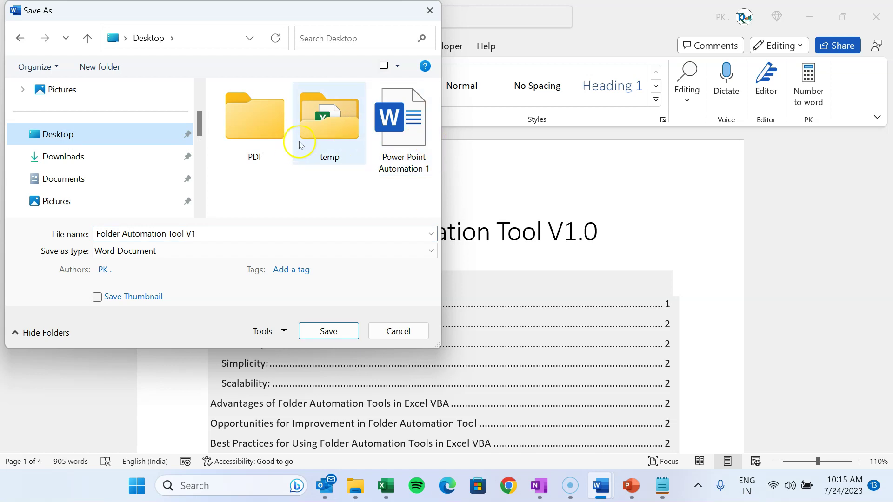
double_click(242, 124)
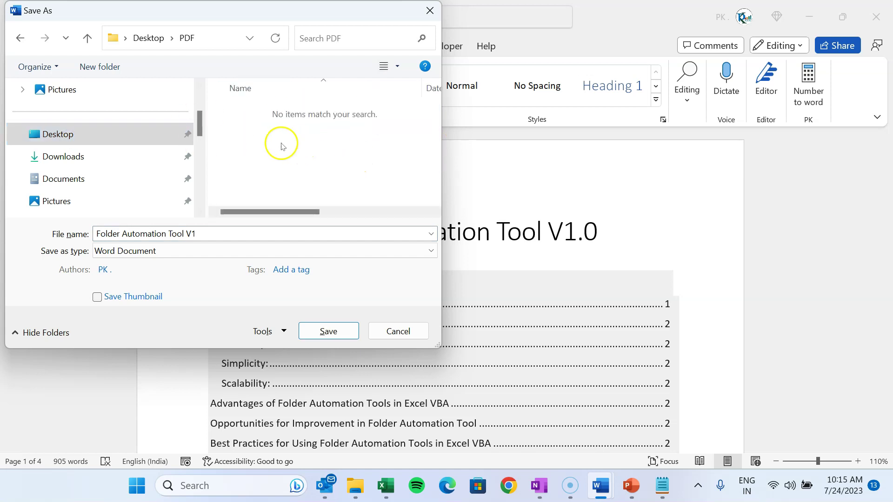
- Save the document as a PDF named 'Folder Automation Tool V1'
click(221, 237)
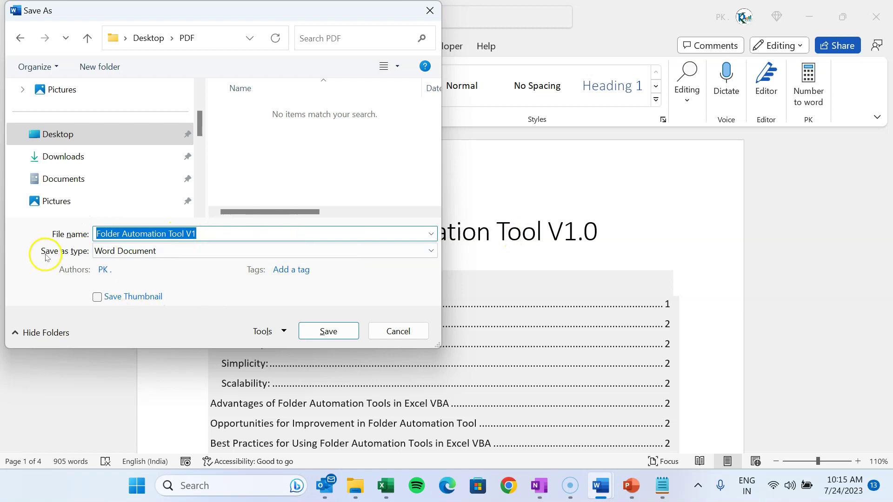
click(189, 250)
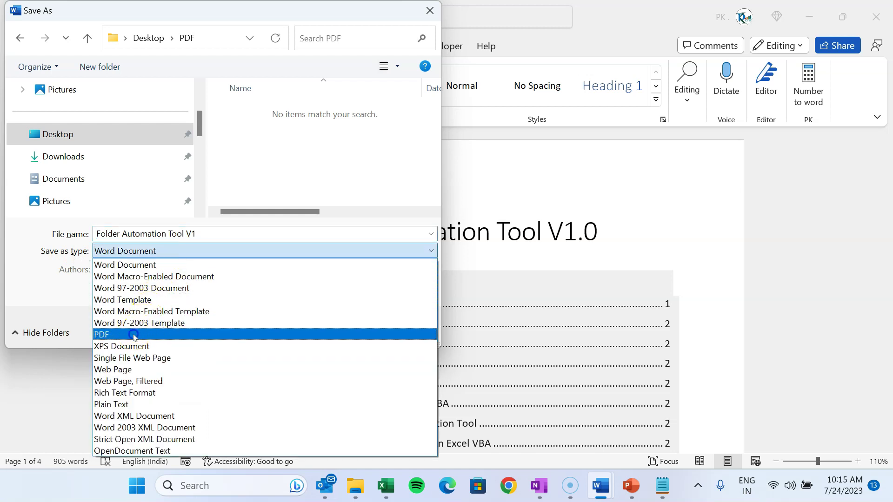
click(133, 334)
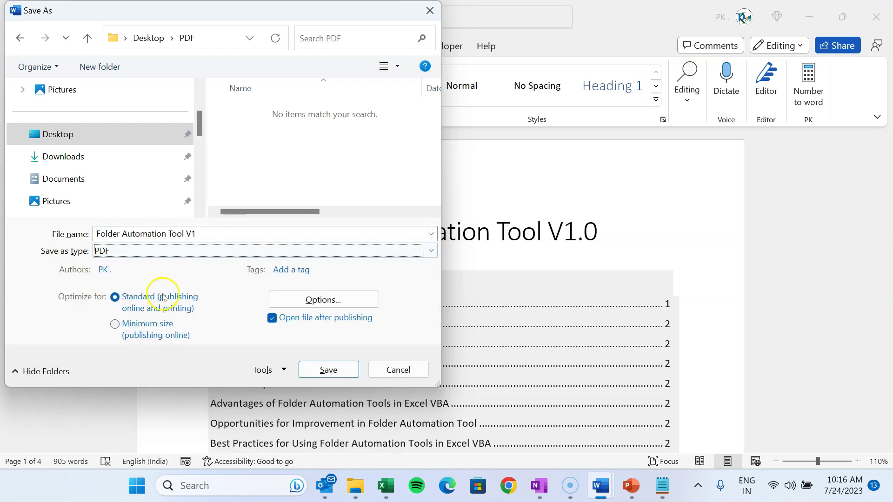
click(328, 369)
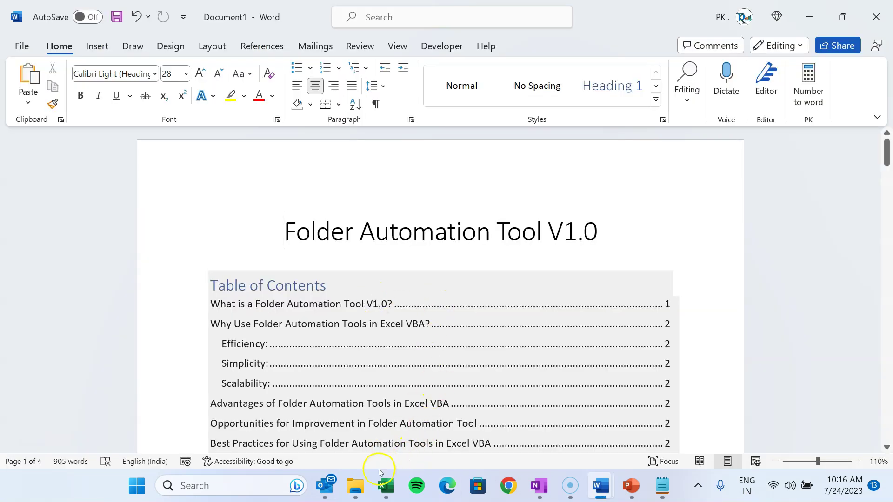
- Open 'Folder Automation Tool V1.pdf' from the Desktop PDF folder in File Explorer
click(355, 488)
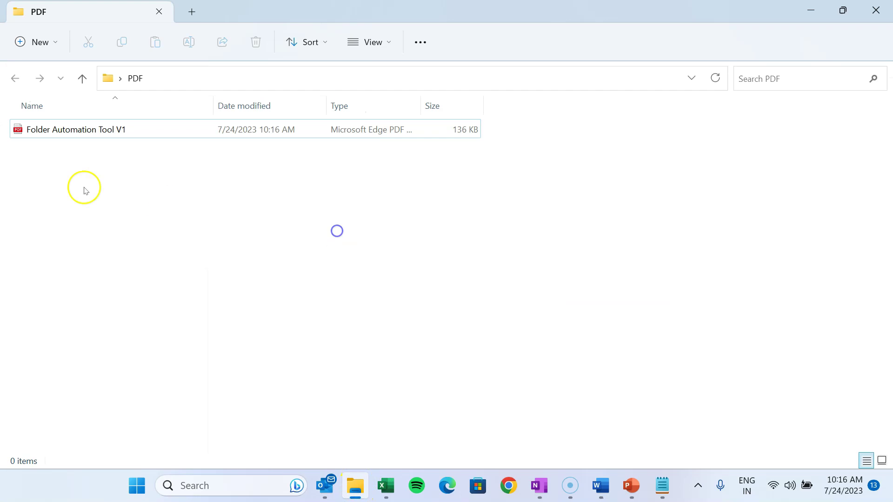
click(120, 133)
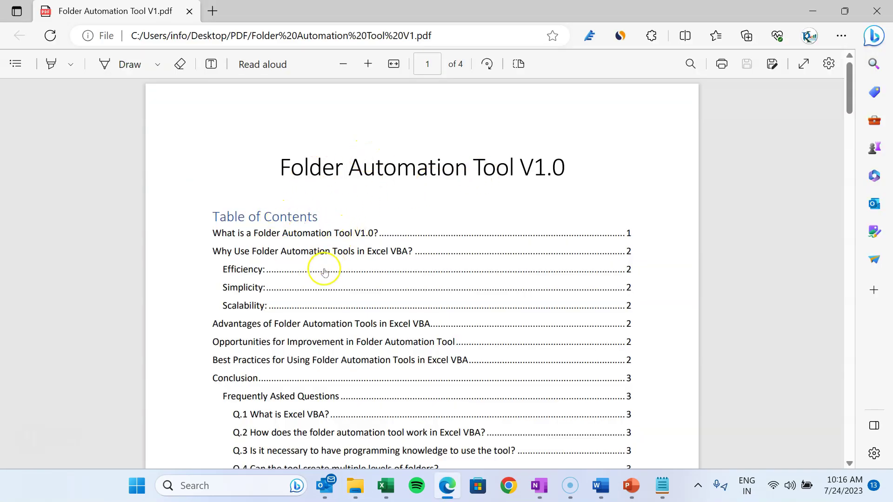
- Review all four PDF pages in Edge, jumping to the Advantages section through the contents
scroll(400, 335, down, 3)
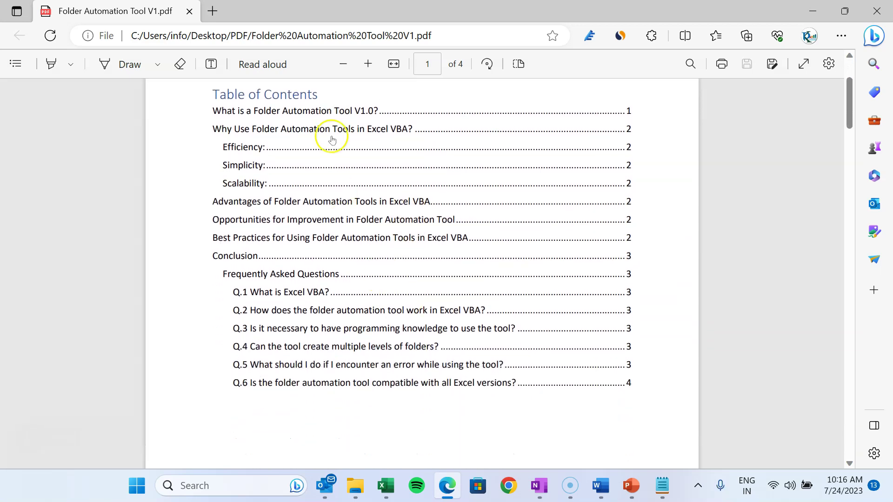
click(293, 201)
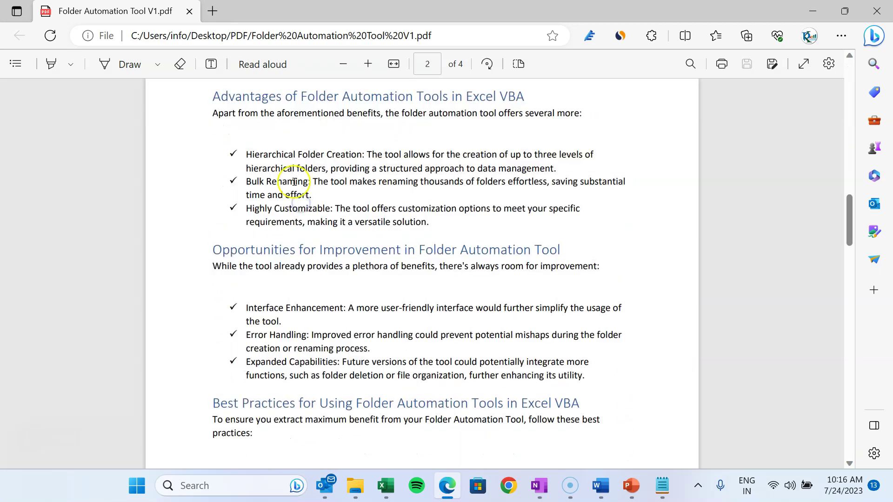
scroll(463, 327, down, 3)
scroll(462, 327, down, 20)
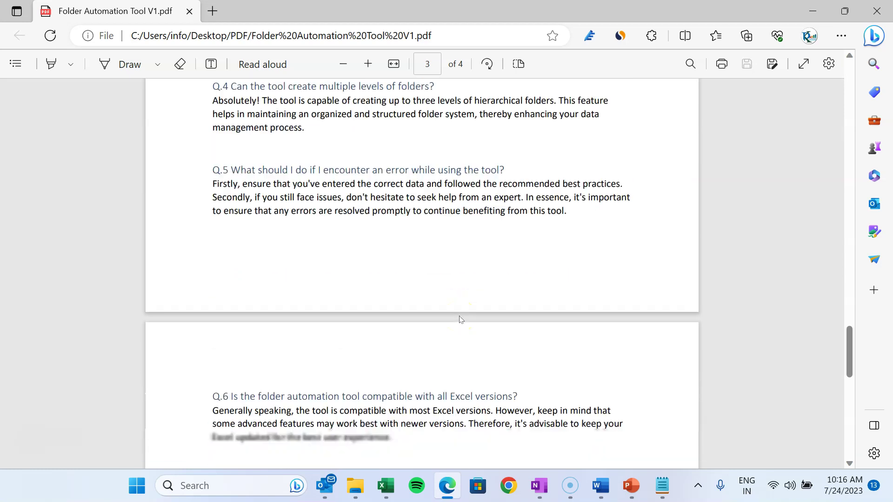
scroll(459, 314, down, 2)
scroll(459, 309, up, 10)
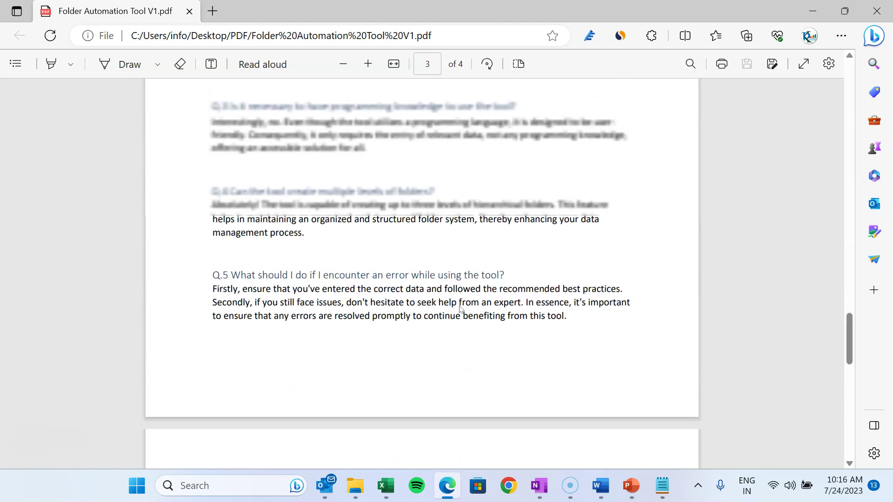
scroll(460, 308, up, 20)
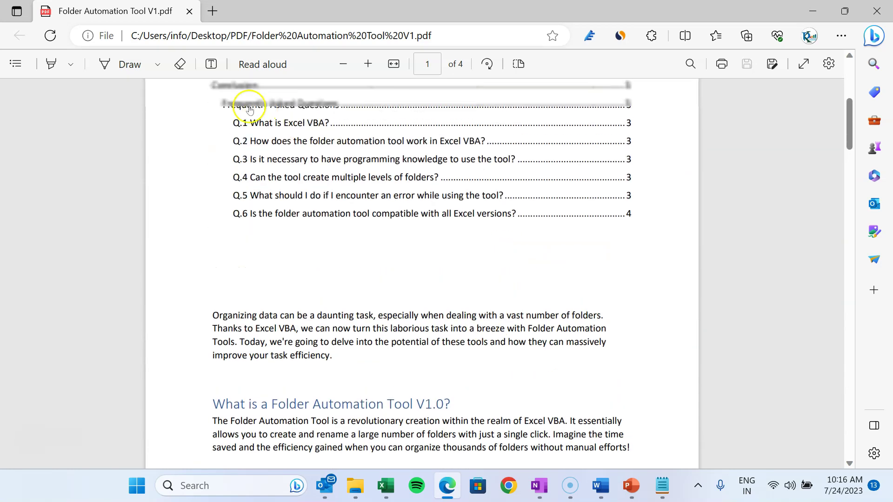
- Close the PDF and bring the Word document back to the front
click(188, 11)
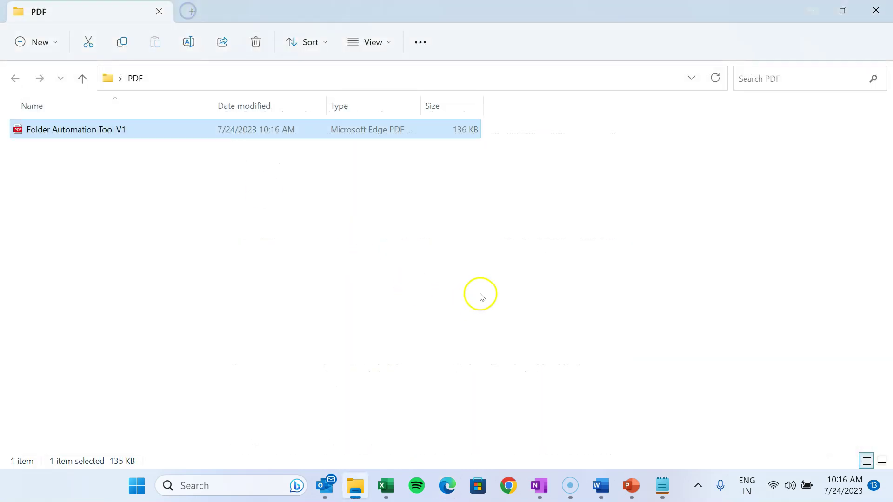
click(143, 188)
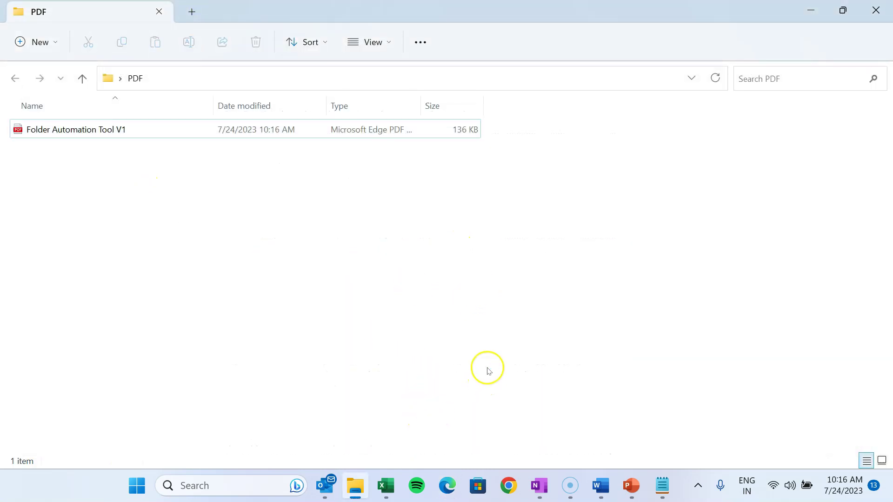
click(598, 496)
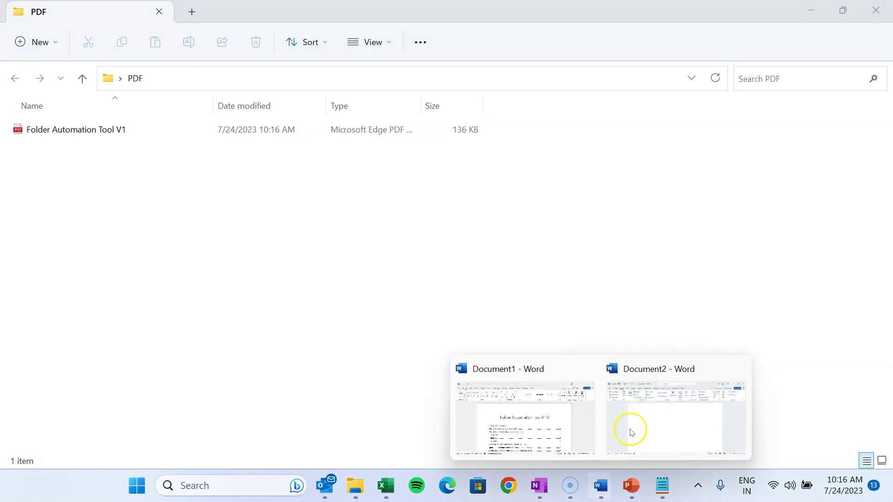
click(576, 419)
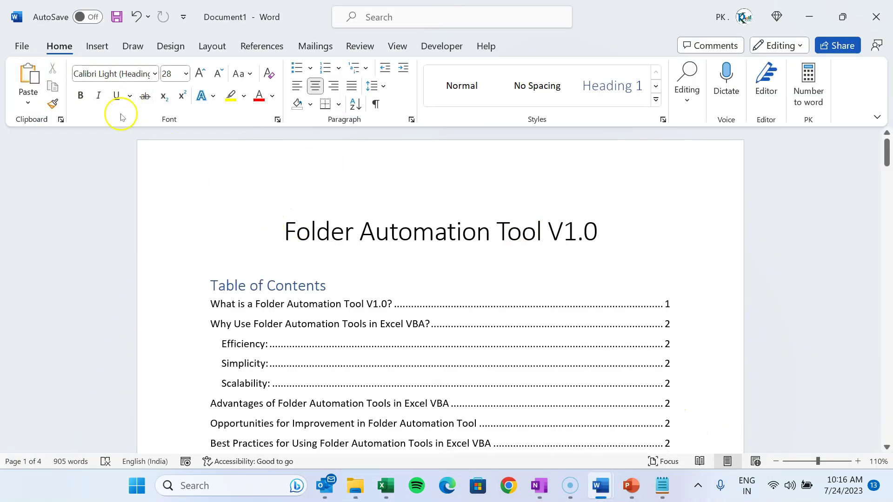
click(22, 46)
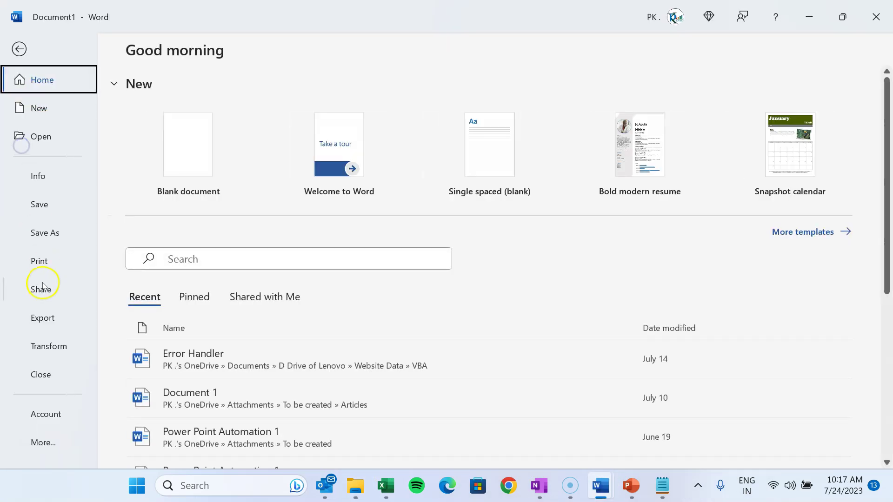
key(Escape)
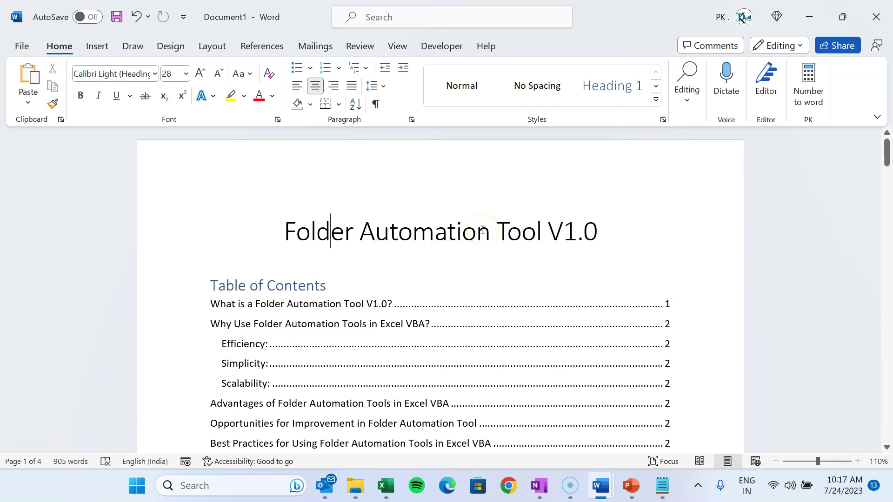
- Open Word's Print settings with Microsoft Print to PDF as the printer
key(ctrl+p)
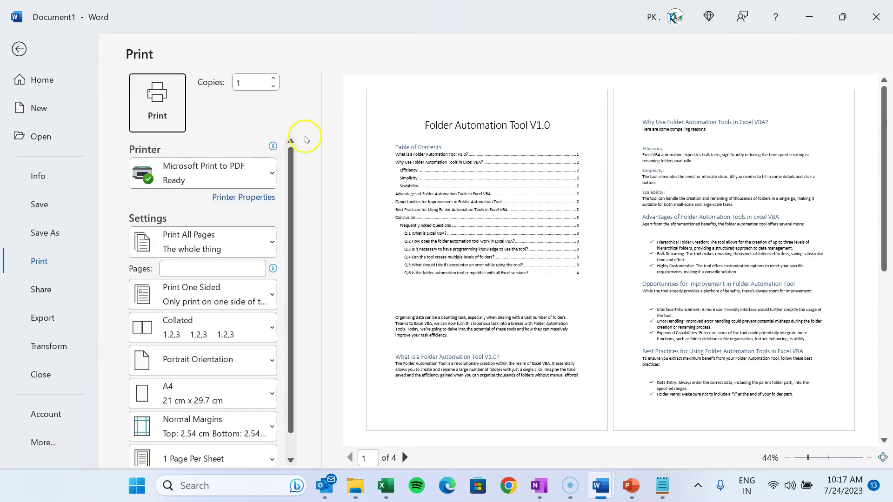
click(265, 173)
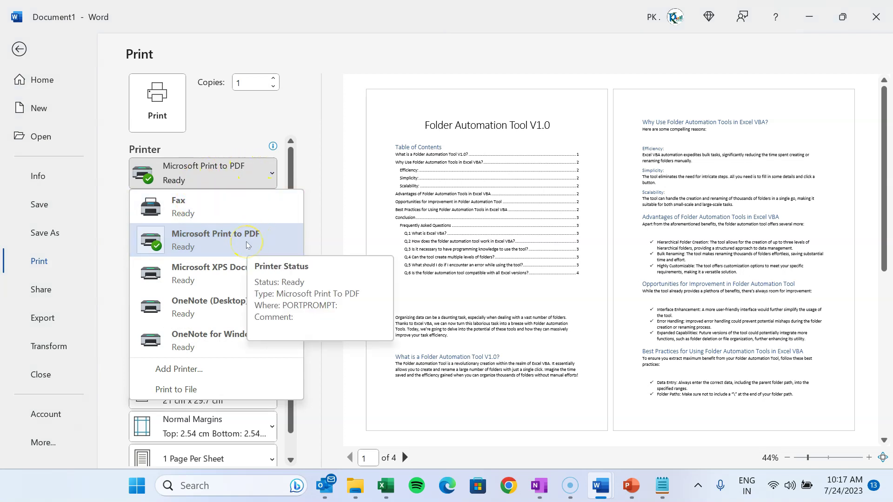
click(271, 254)
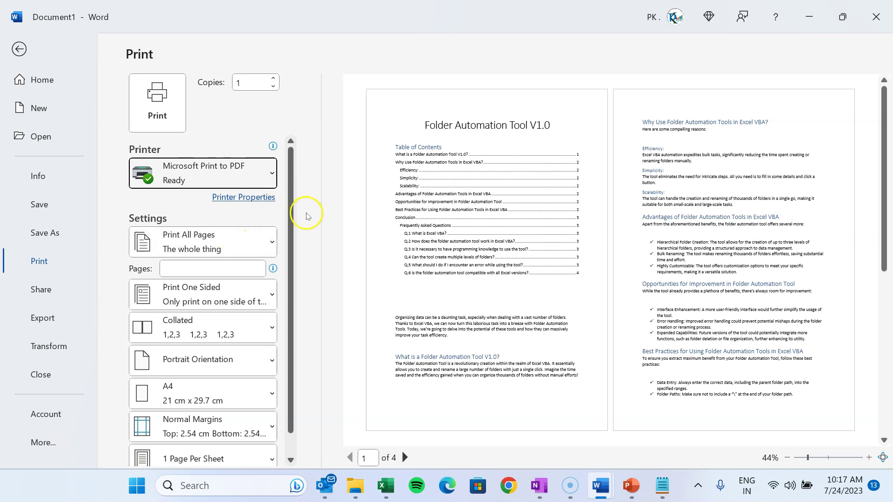
- Enter pages 2,4 in the Pages box and page through the print preview
click(212, 269)
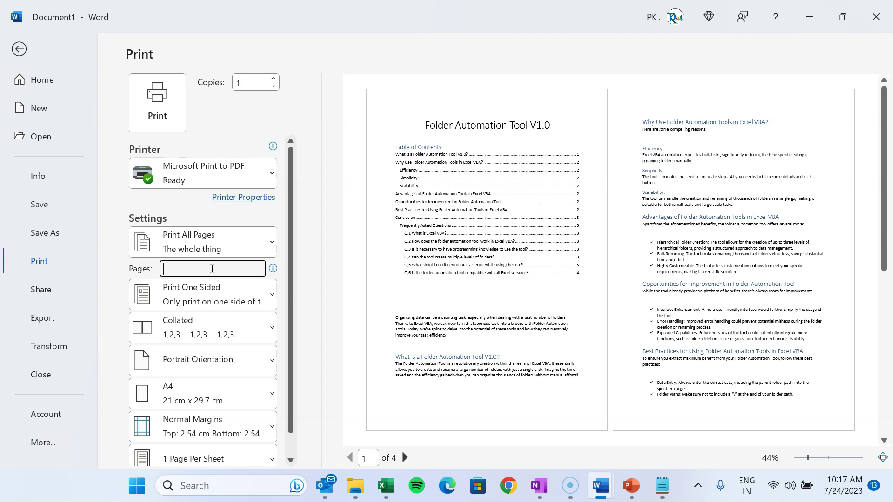
text(2,4)
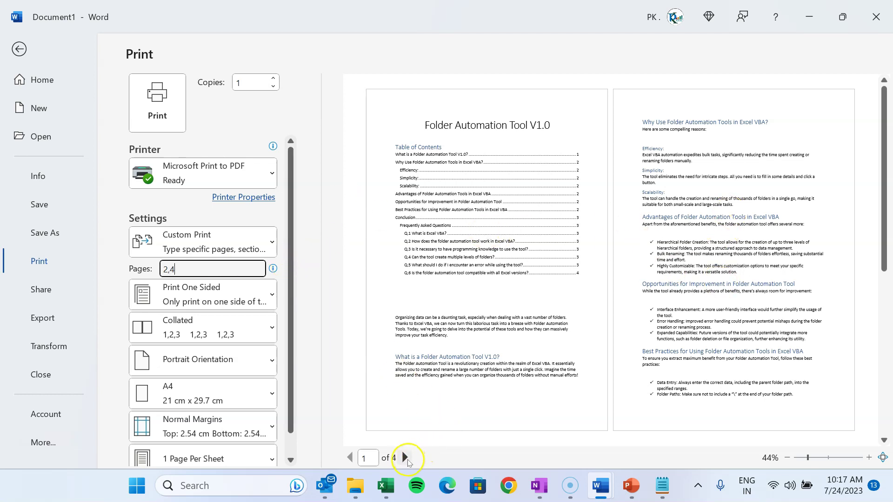
click(405, 459)
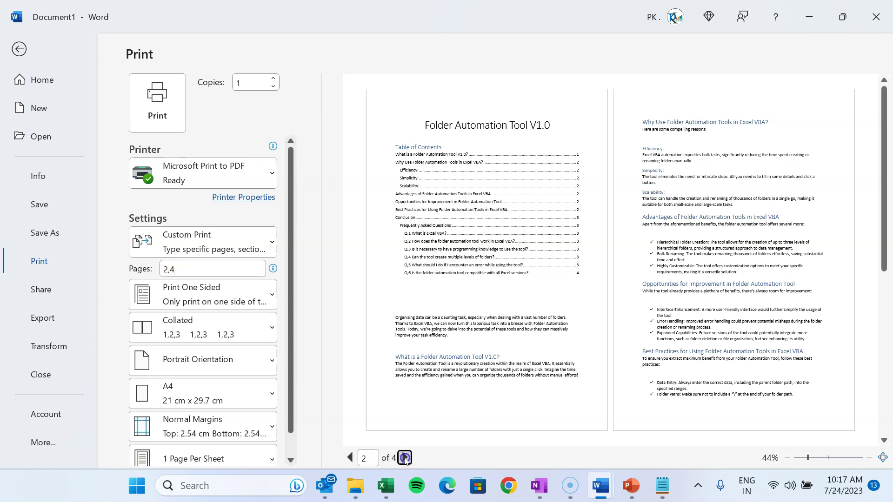
click(404, 458)
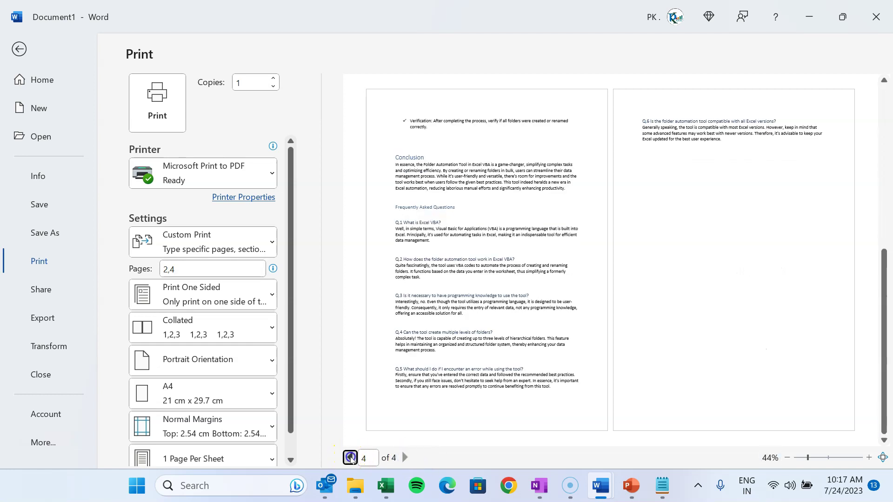
click(349, 458)
click(350, 458)
click(710, 145)
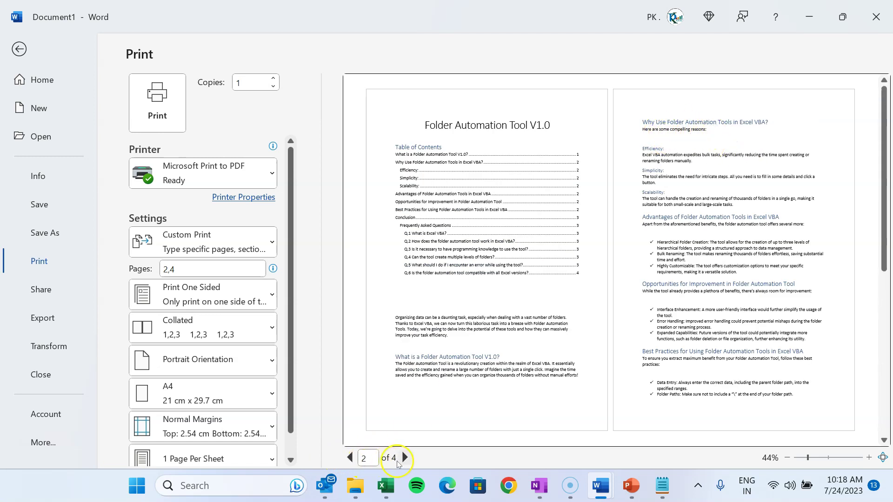
click(404, 457)
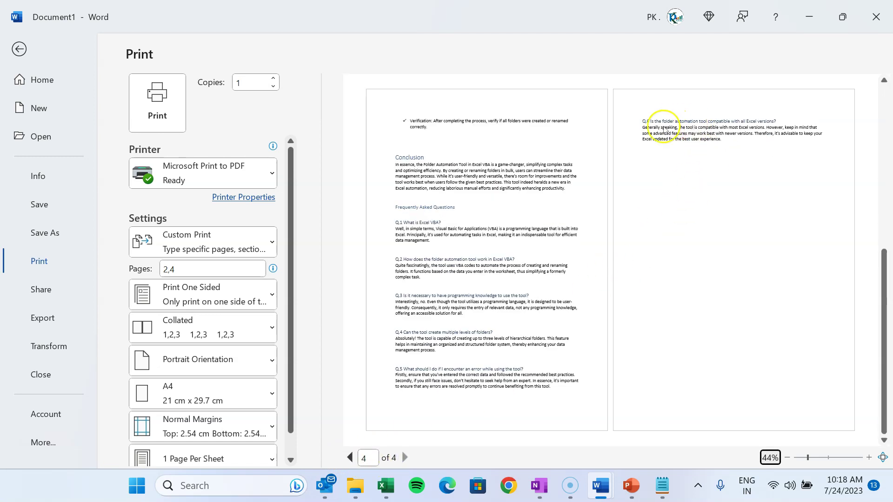
click(704, 144)
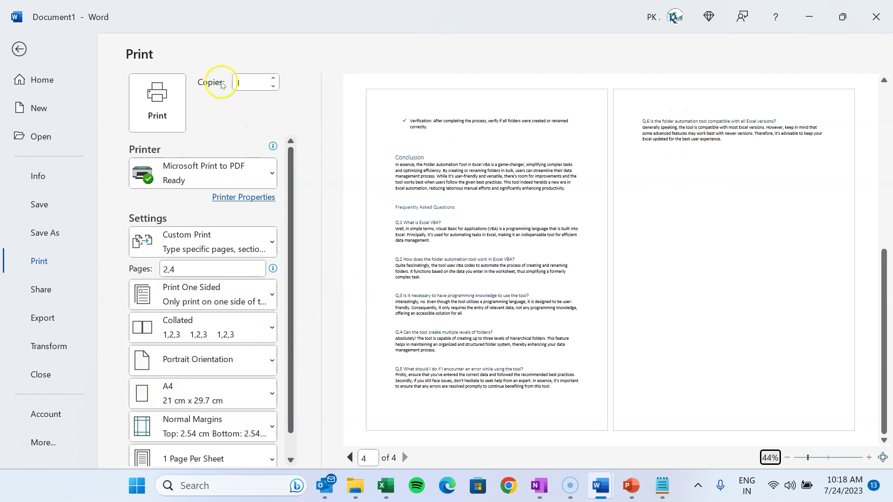
- Print pages 2 and 4 to a PDF named 'Page 2 and 4' in Desktop\PDF
click(175, 97)
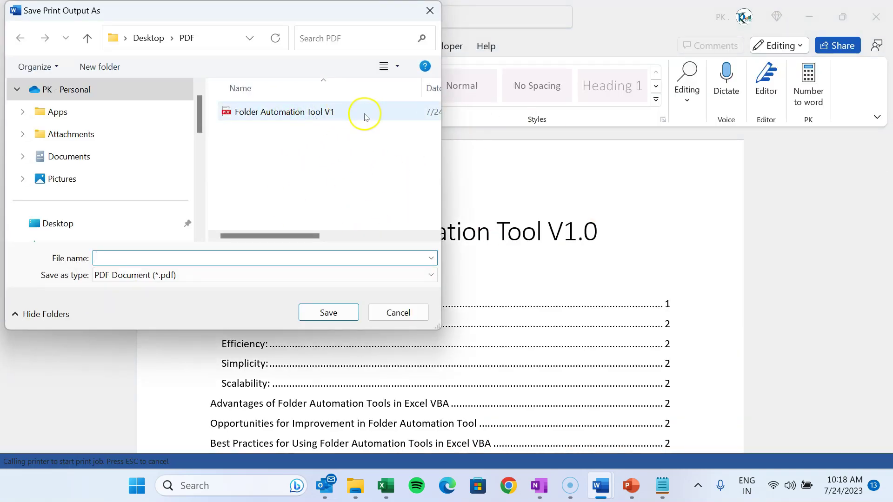
click(122, 260)
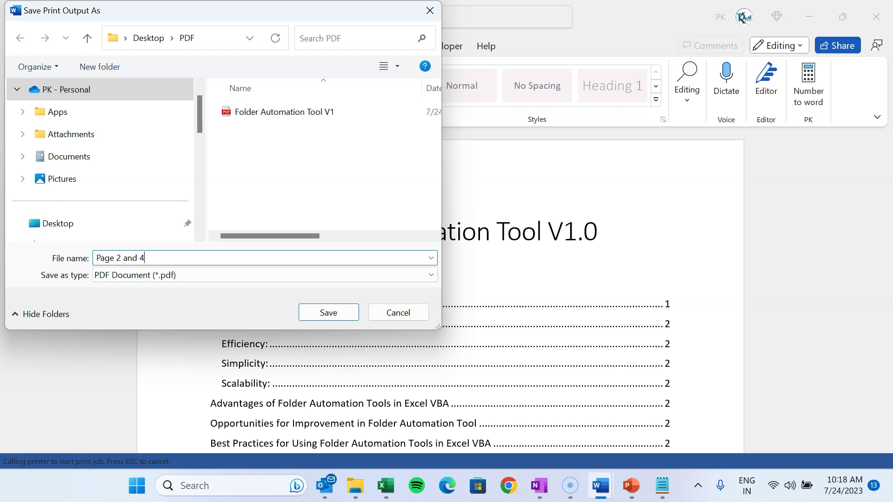
click(328, 312)
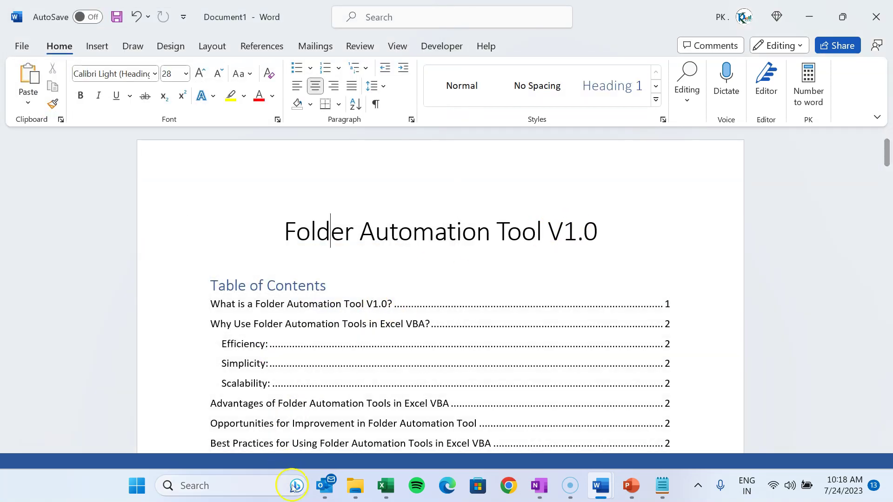
- Open the new 'Page 2 and 4.pdf' from the PDF folder in File Explorer
click(355, 486)
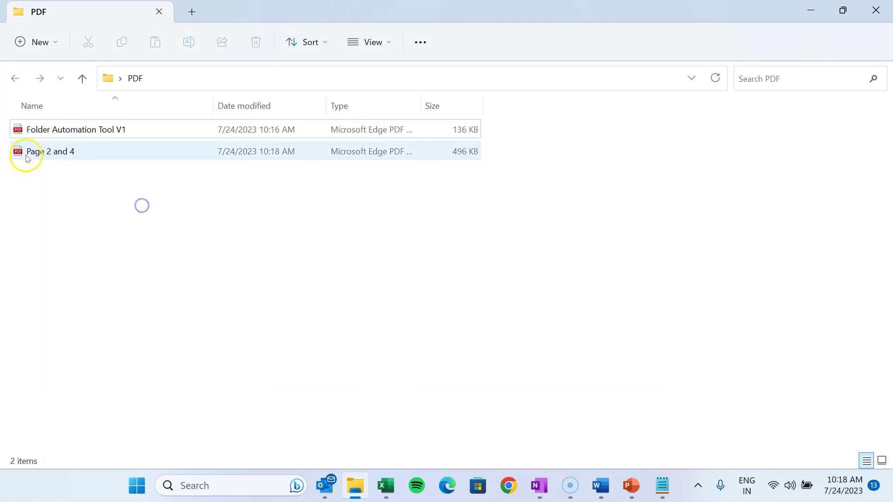
click(41, 153)
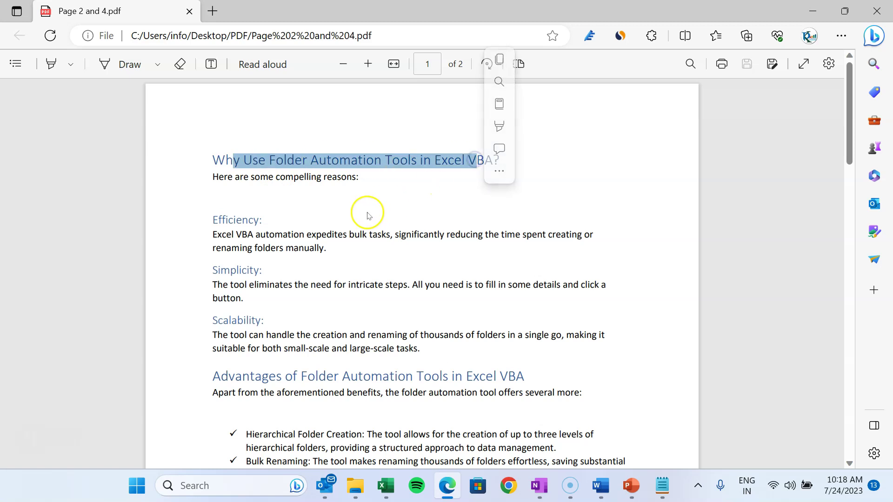
- Scroll through both pages of 'Page 2 and 4.pdf' in Edge and clear the heading selection
scroll(369, 219, down, 12)
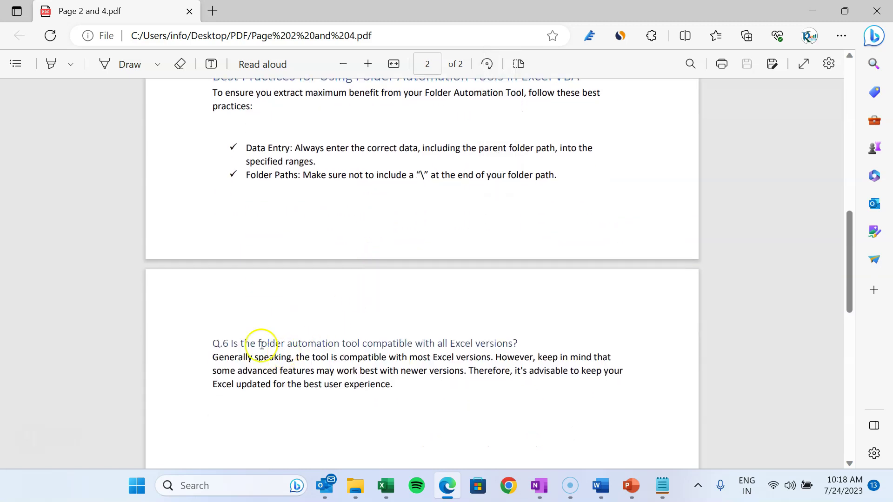
scroll(419, 351, up, 4)
scroll(456, 288, up, 5)
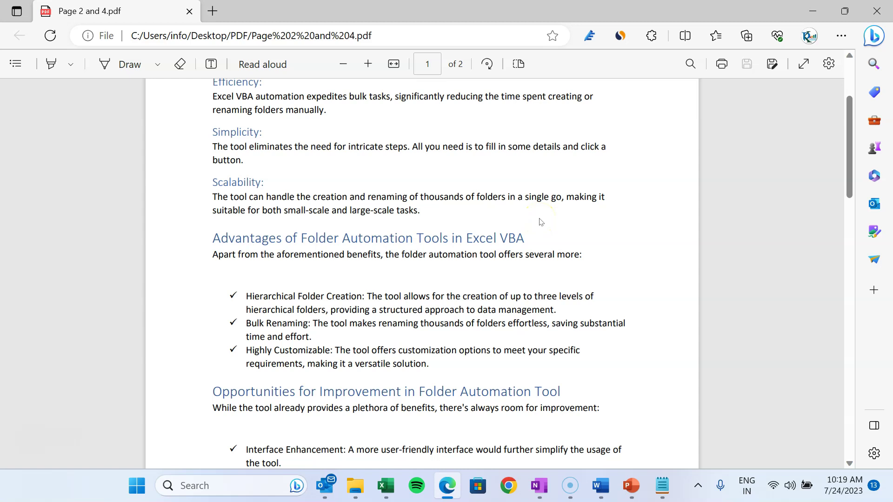
scroll(541, 222, up, 3)
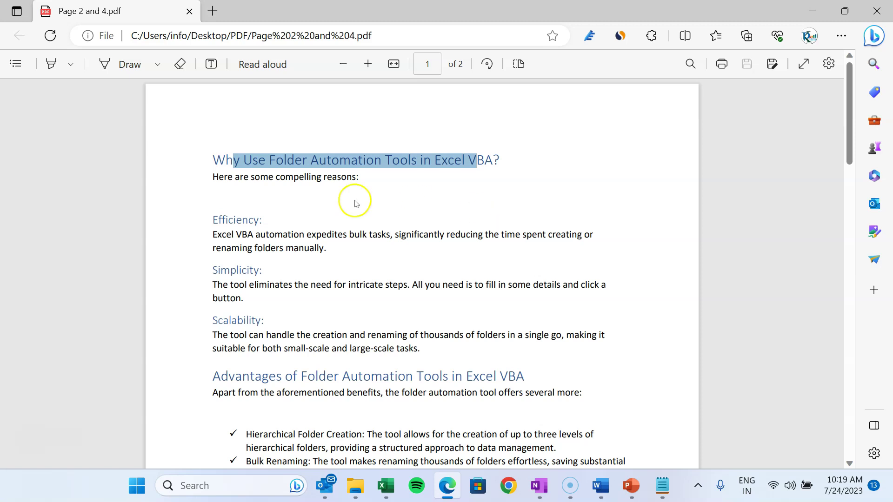
click(375, 175)
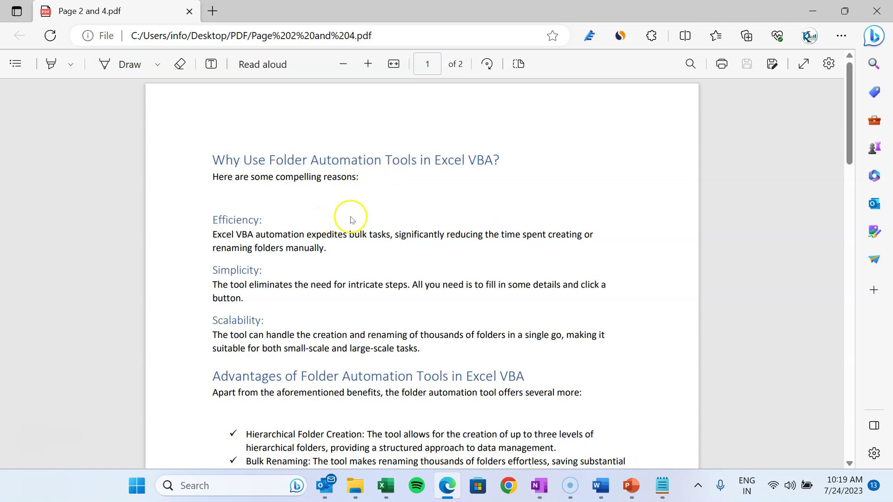